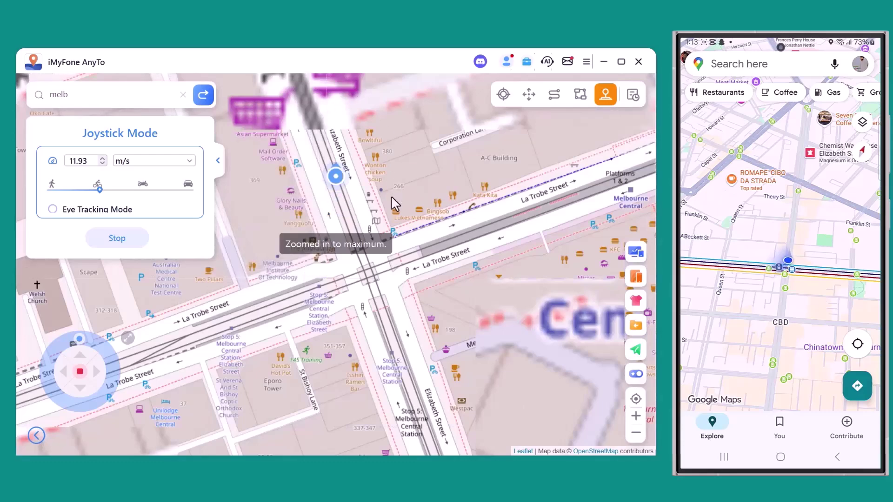
Recentre the map, steer the joystick east, and turn the walking direction clockwise.
scroll(392, 205, down, 3)
drag(393, 205, 390, 373)
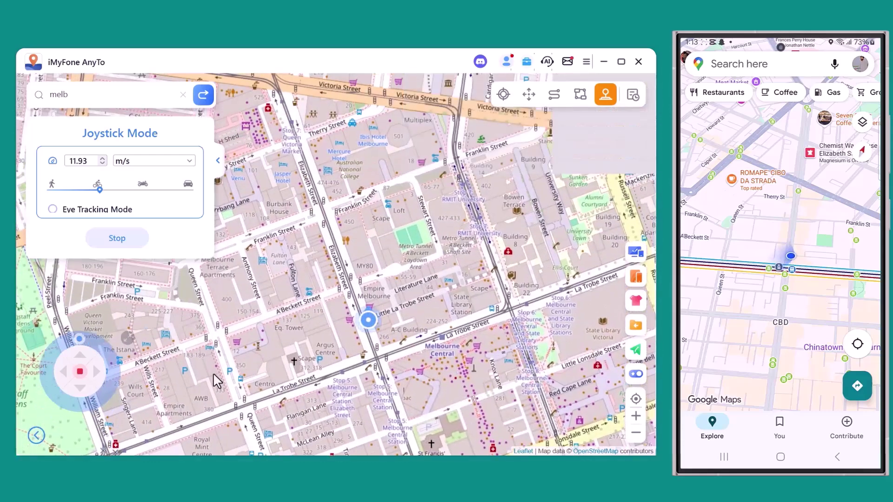
click(101, 372)
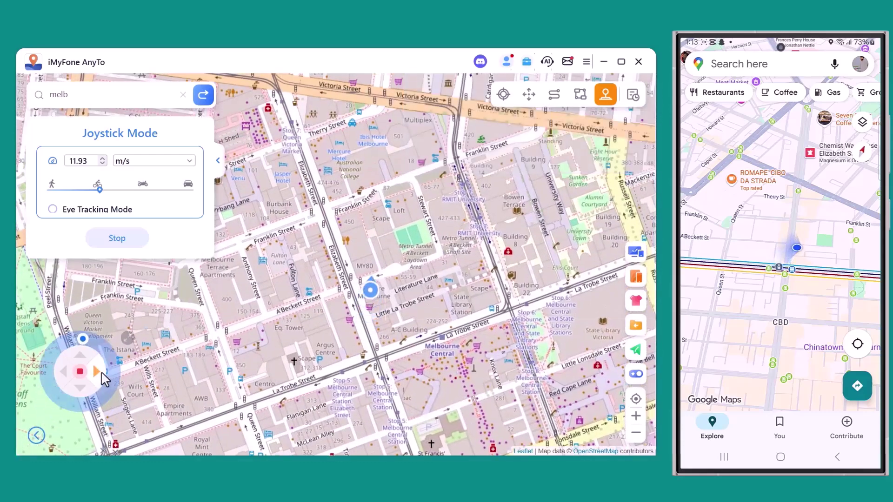
drag(82, 339, 110, 358)
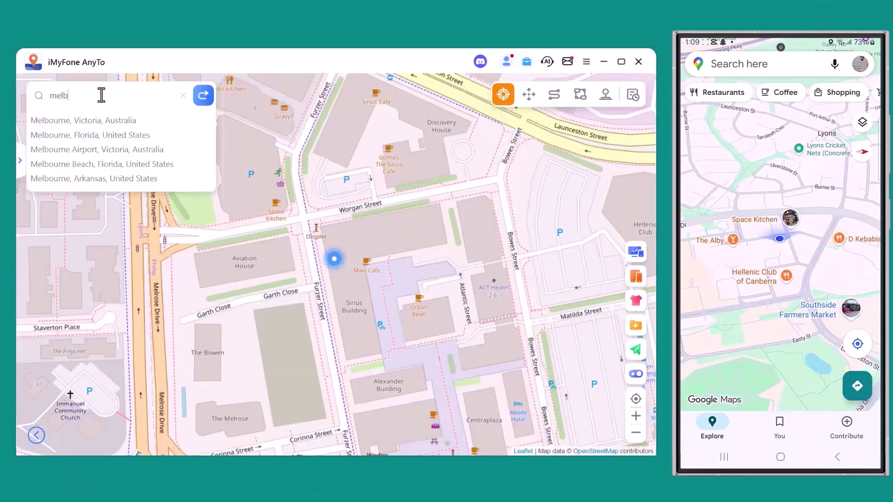
Teleport to Melbourne, Victoria, Australia and confirm the warning.
click(101, 118)
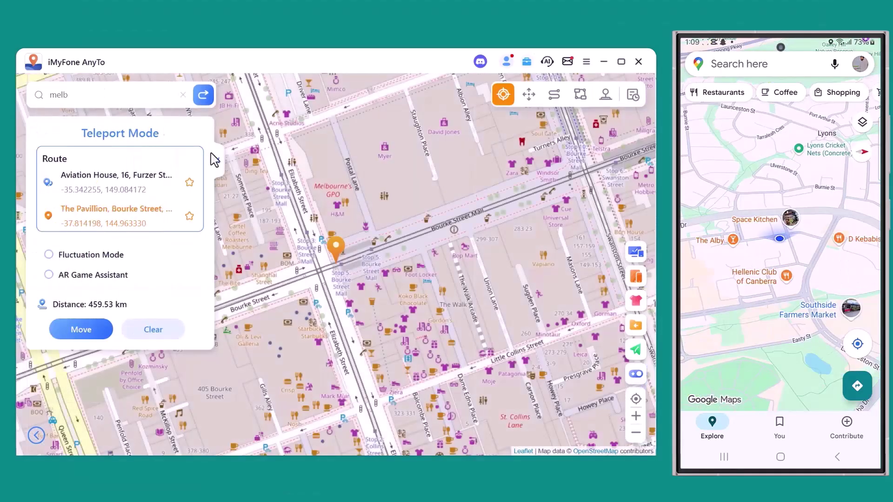
click(67, 328)
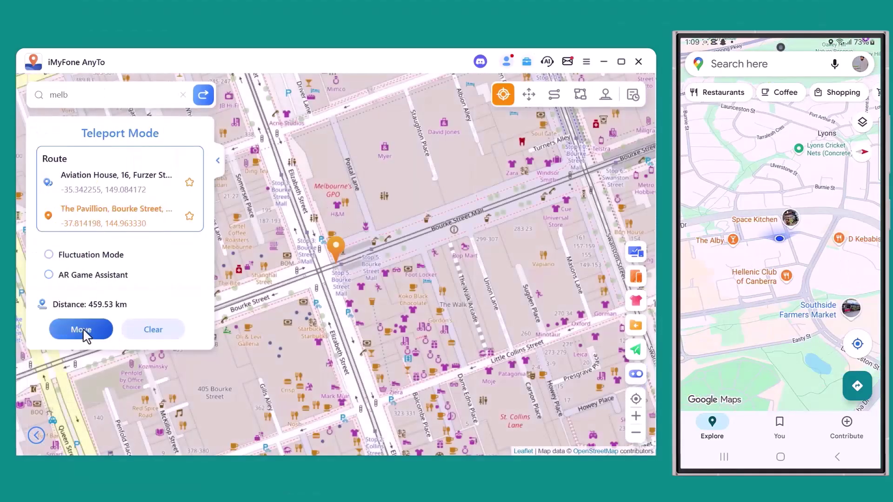
click(353, 262)
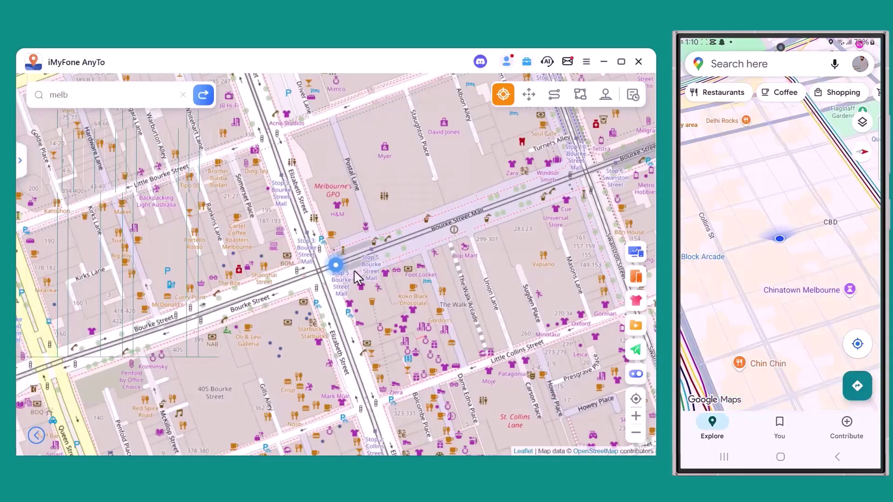
Scroll through the sections of the anyto.imyfone.com homepage.
scroll(358, 271, up, 2)
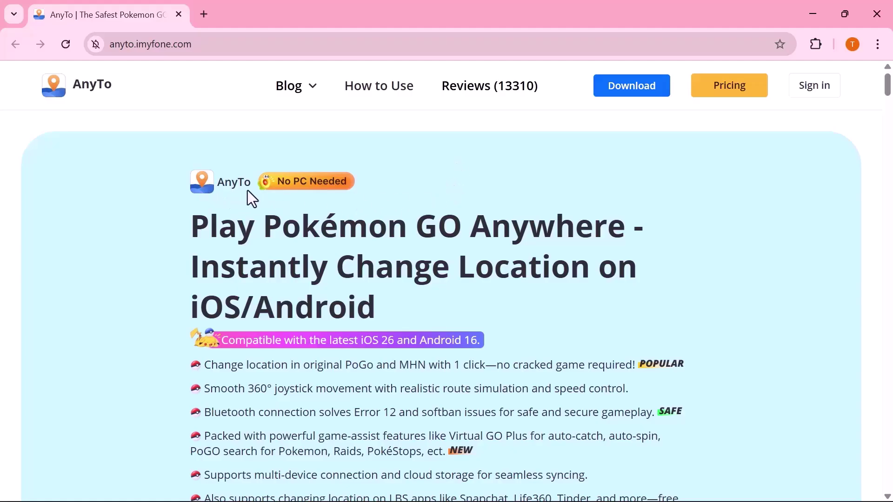
scroll(359, 223, down, 3)
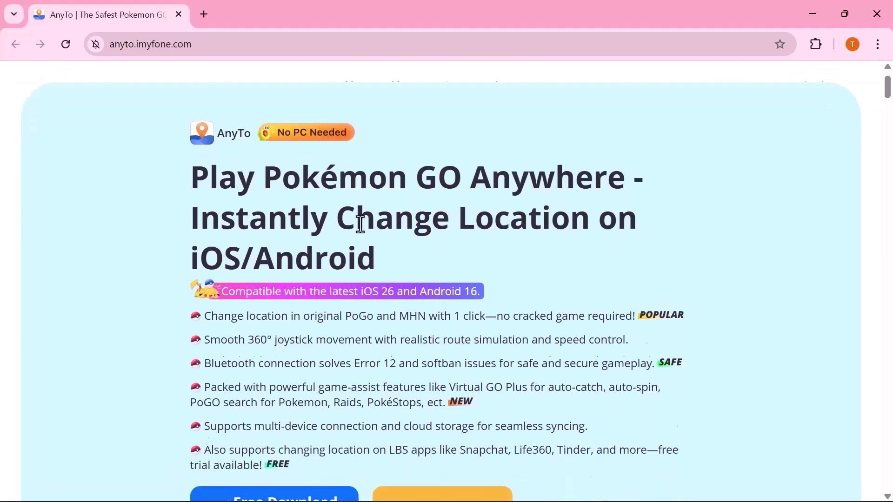
scroll(361, 224, down, 4)
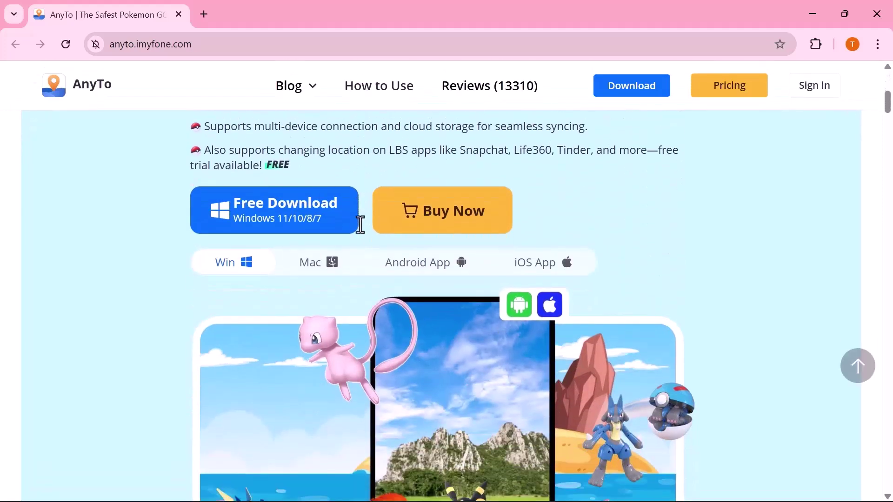
scroll(362, 233, down, 3)
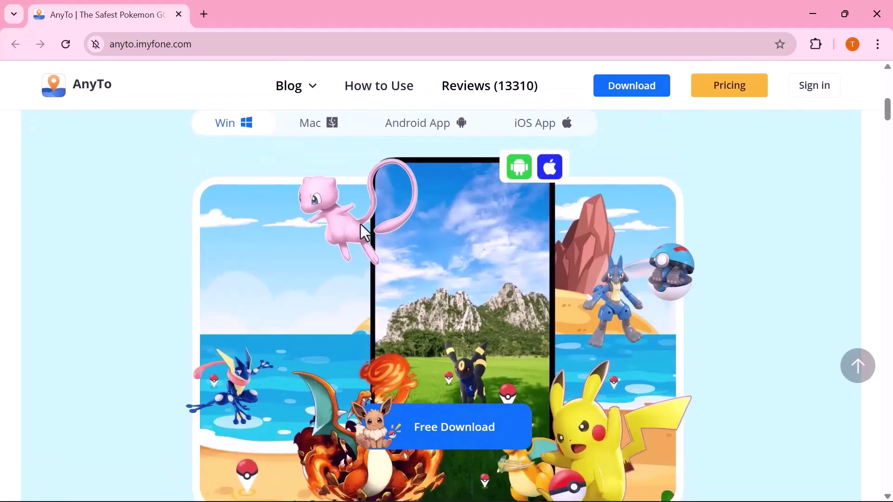
scroll(361, 225, down, 4)
scroll(360, 223, down, 5)
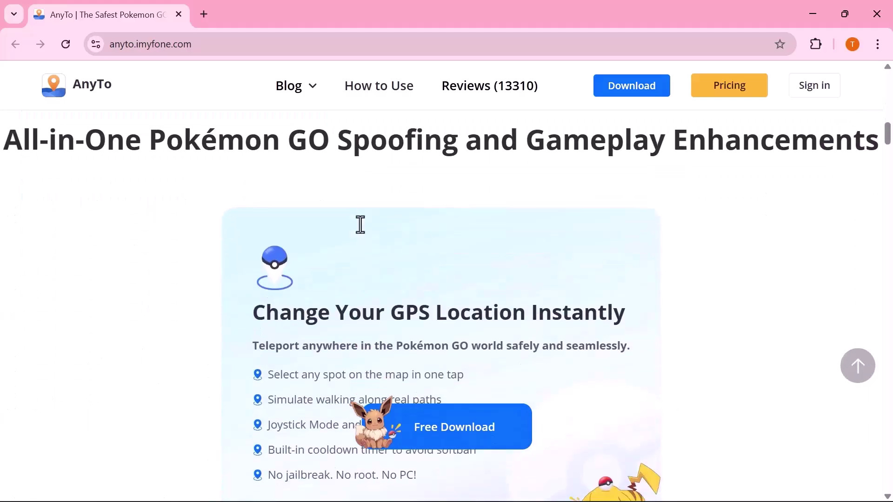
scroll(361, 225, down, 3)
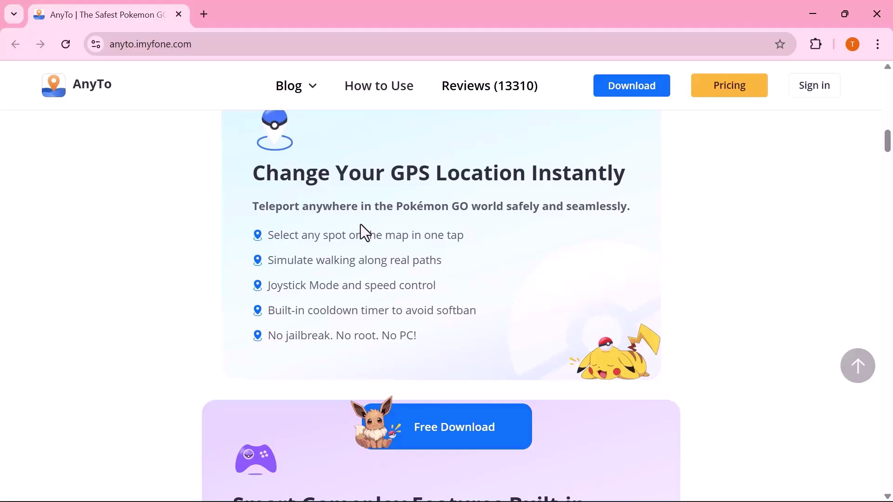
scroll(361, 224, down, 5)
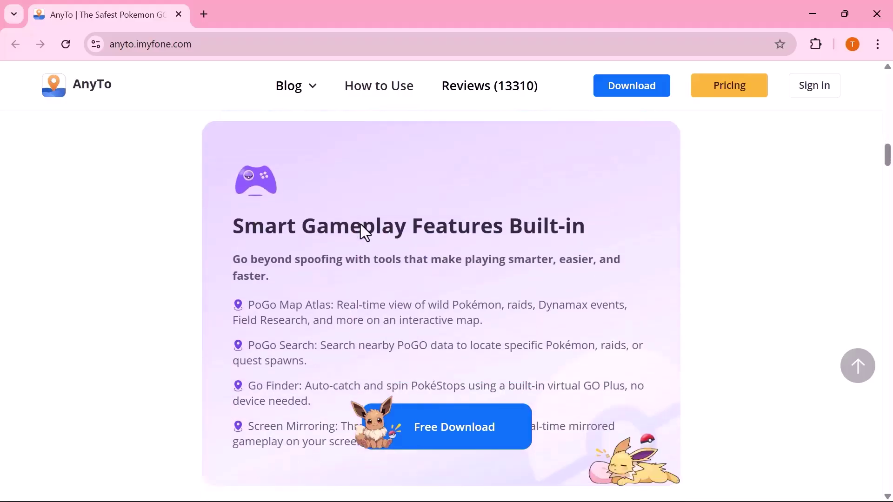
scroll(361, 224, down, 12)
scroll(361, 224, up, 3)
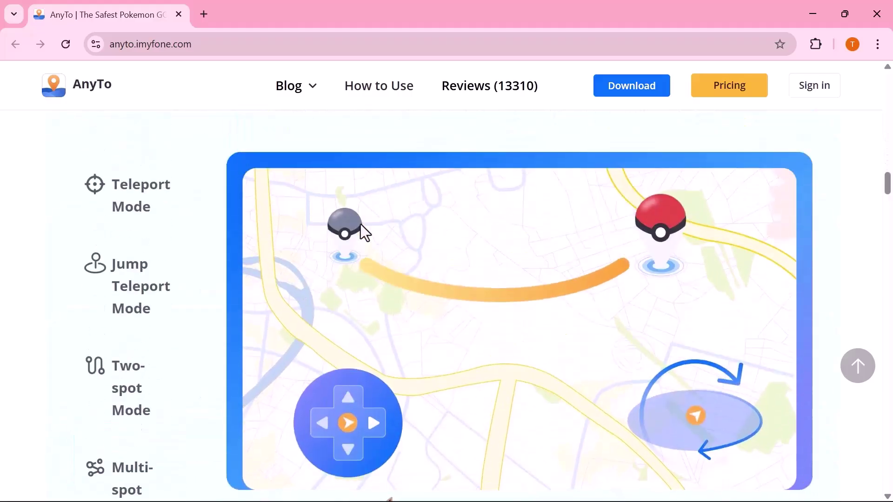
scroll(361, 225, up, 2)
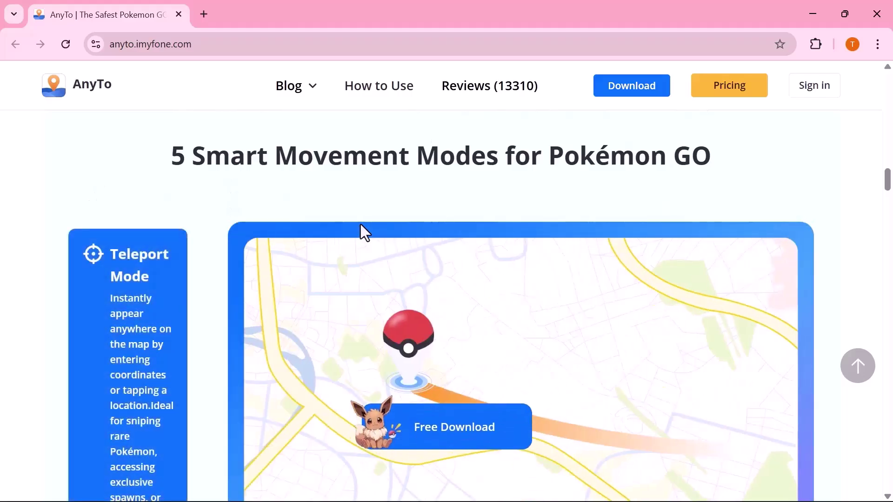
scroll(361, 225, down, 3)
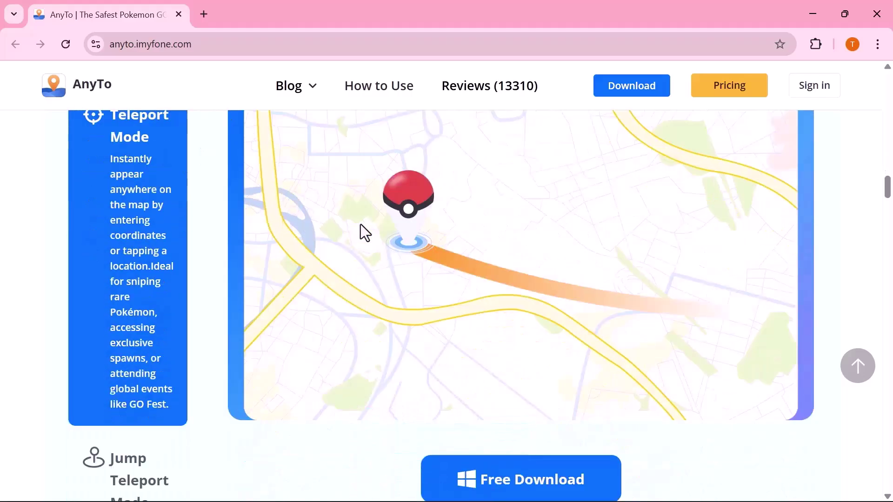
scroll(361, 224, down, 7)
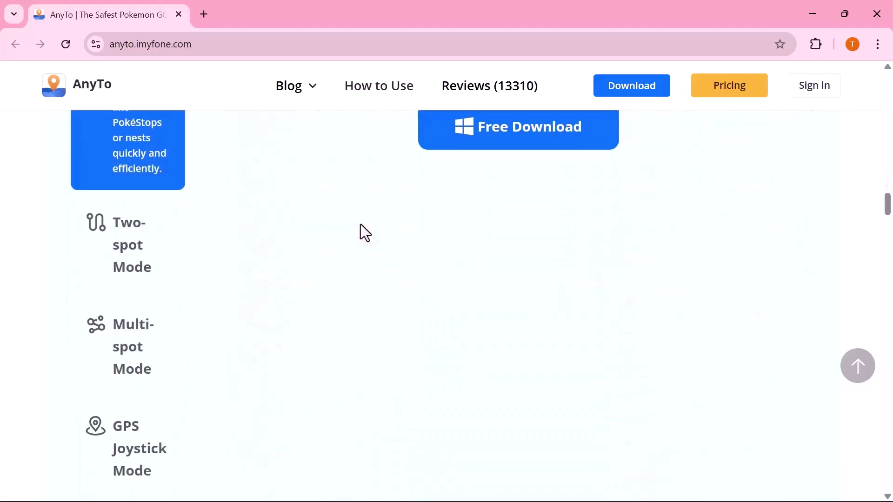
scroll(361, 224, down, 9)
scroll(361, 224, down, 14)
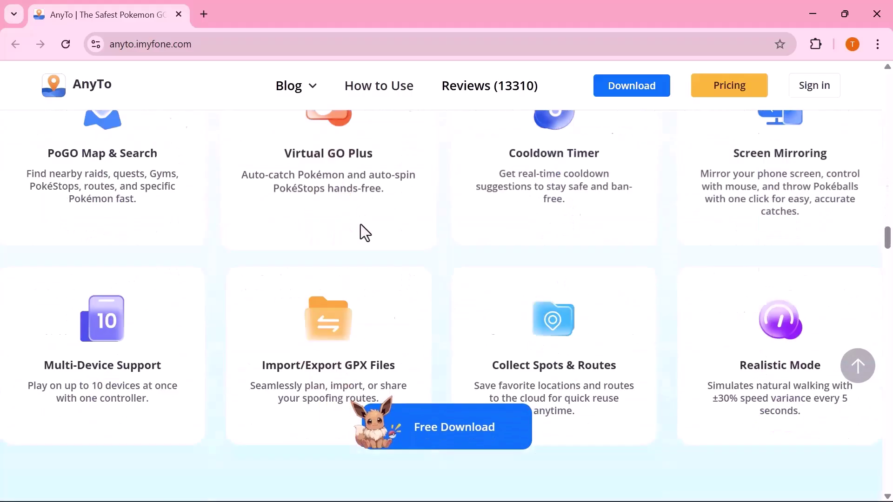
scroll(361, 224, down, 13)
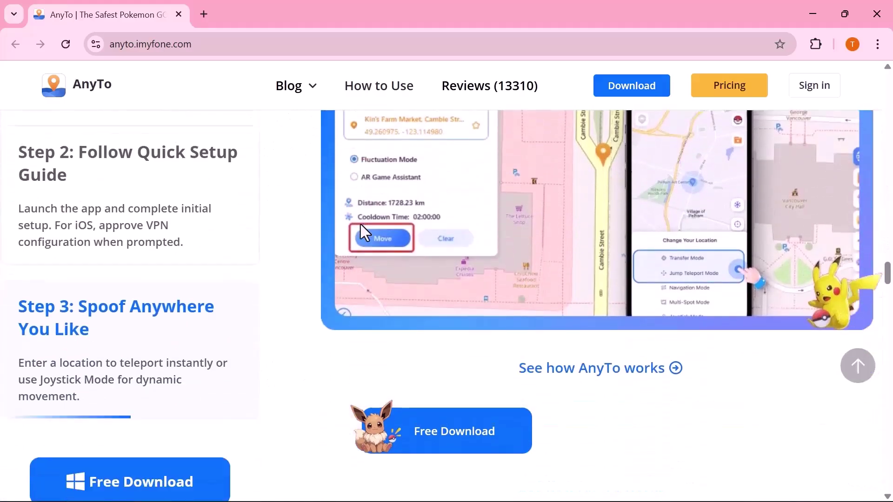
scroll(365, 233, down, 5)
Return to the top of the homepage and download the AnyTo installer.
scroll(366, 232, up, 13)
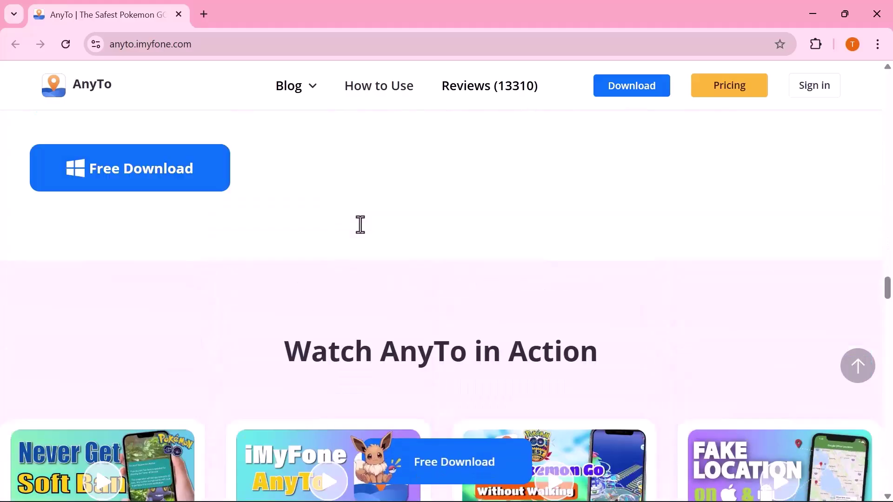
scroll(361, 225, up, 3)
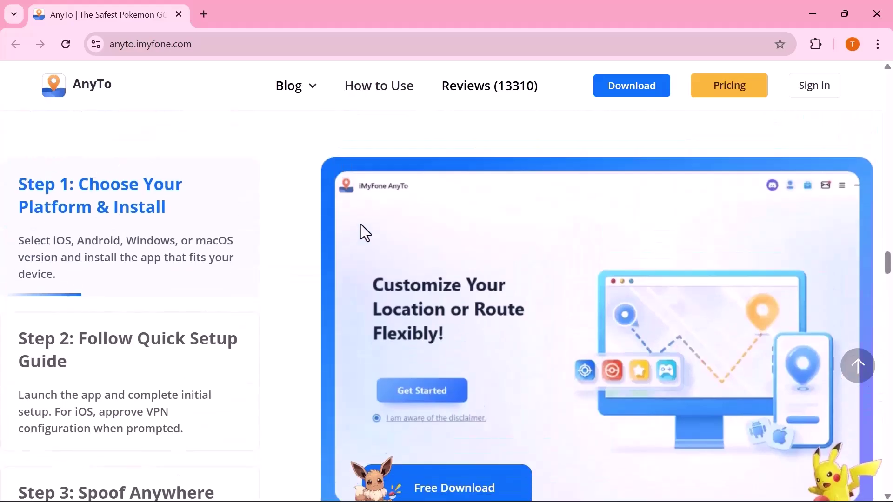
scroll(361, 225, up, 20)
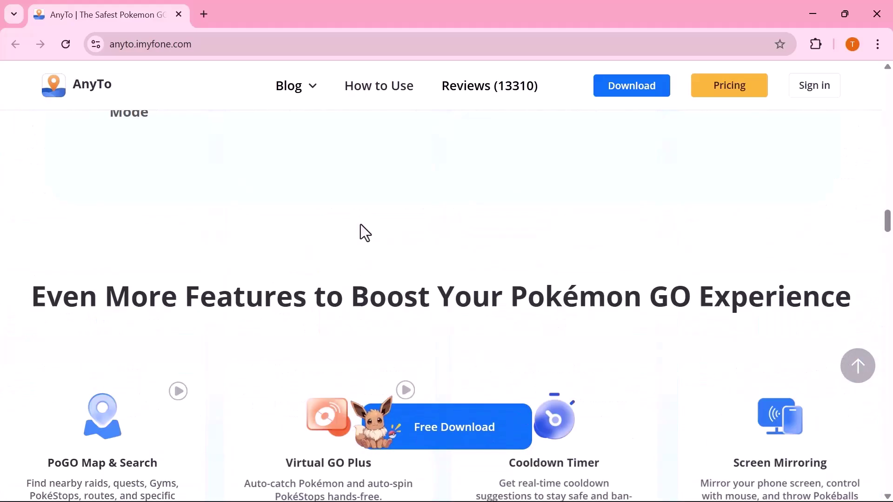
scroll(363, 231, up, 20)
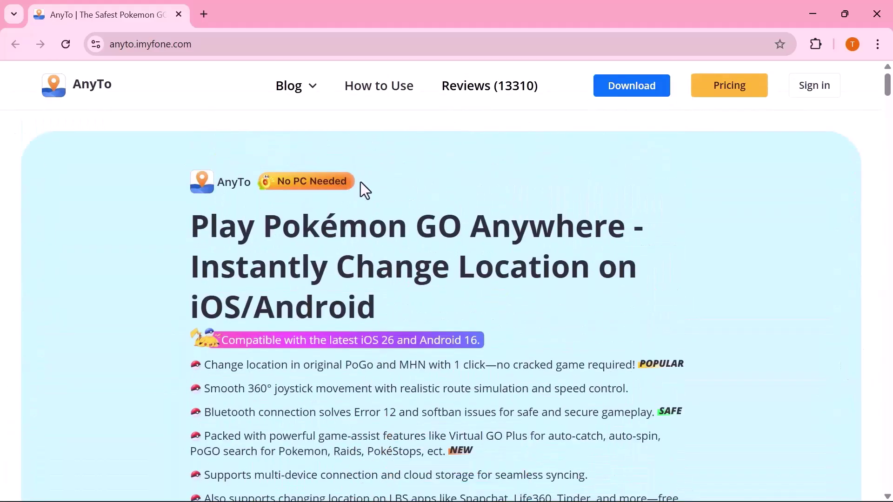
click(617, 98)
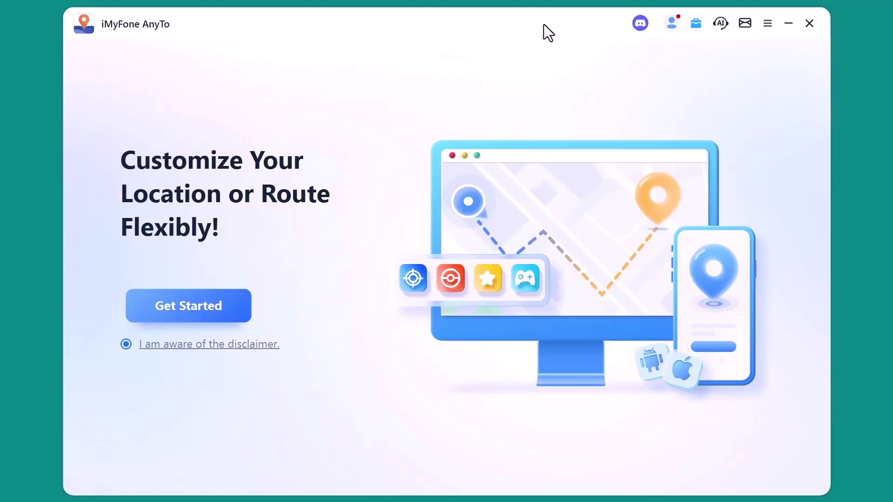
Choose Get Started on the AnyTo welcome screen to reach the device connection page.
click(189, 314)
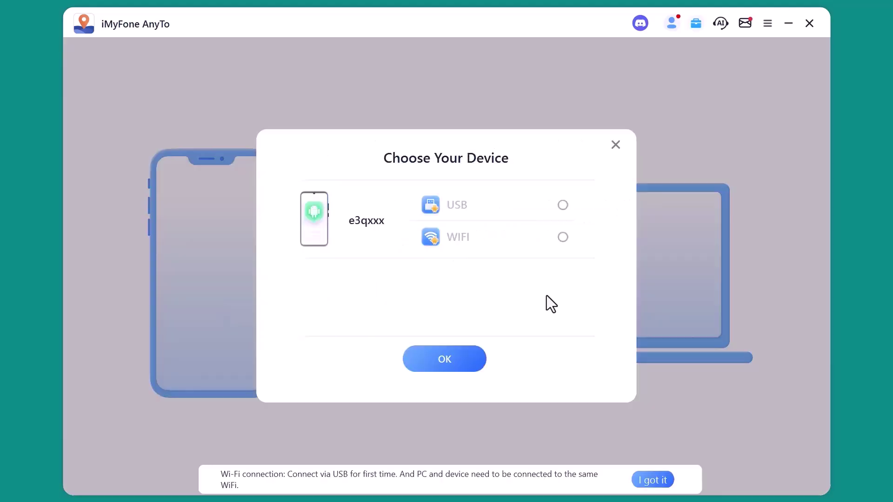
Connect the Android phone over USB and choose Universal Mode.
click(486, 208)
click(456, 367)
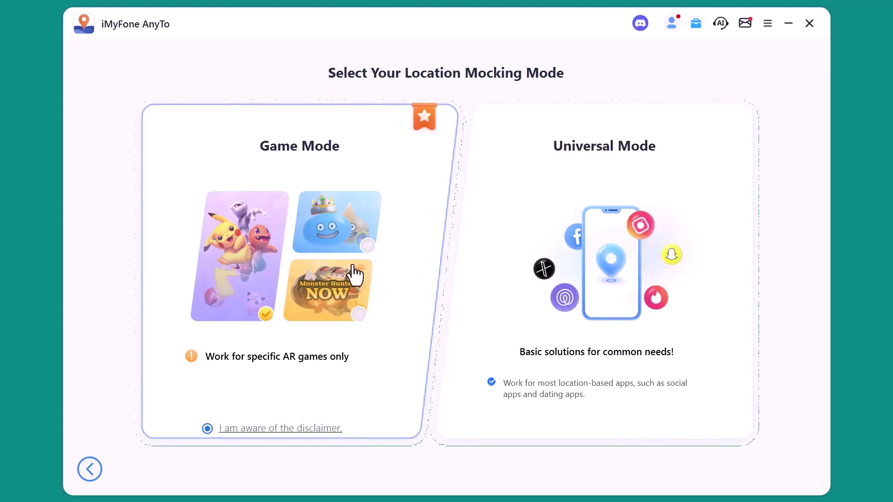
click(606, 292)
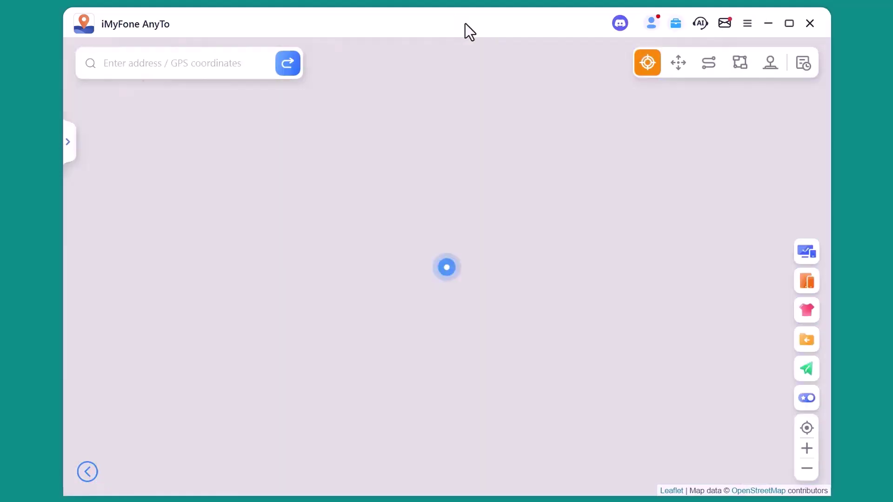
Zoom the map out around the location marker near Woden Town Square.
scroll(479, 149, down, 2)
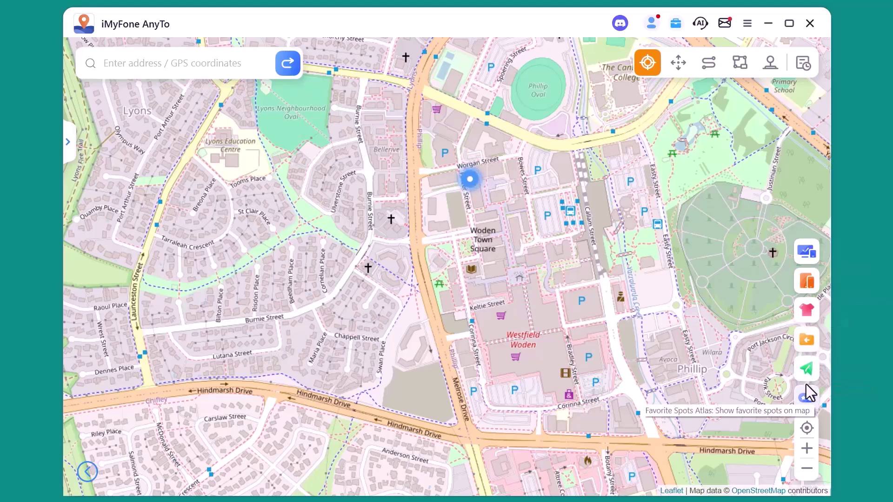
Search 'me', pick Melbourne, Victoria, Australia, and teleport there, confirming the warning.
click(807, 451)
click(807, 470)
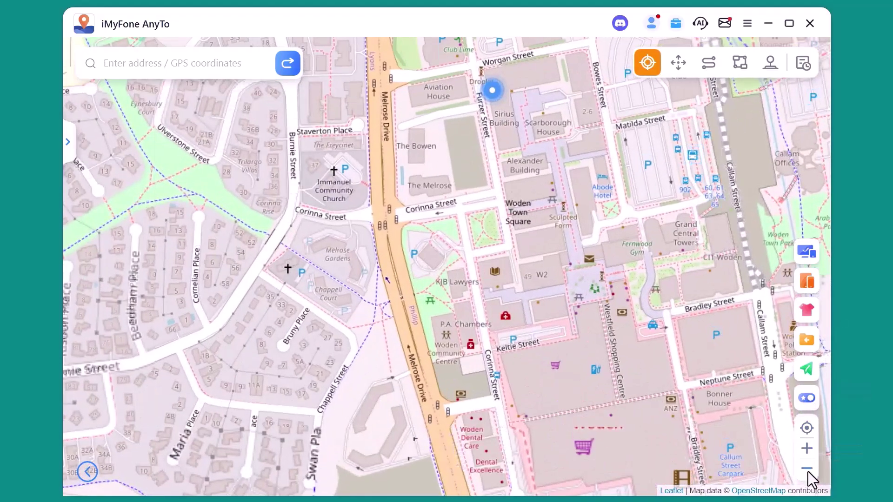
click(807, 470)
click(807, 470)
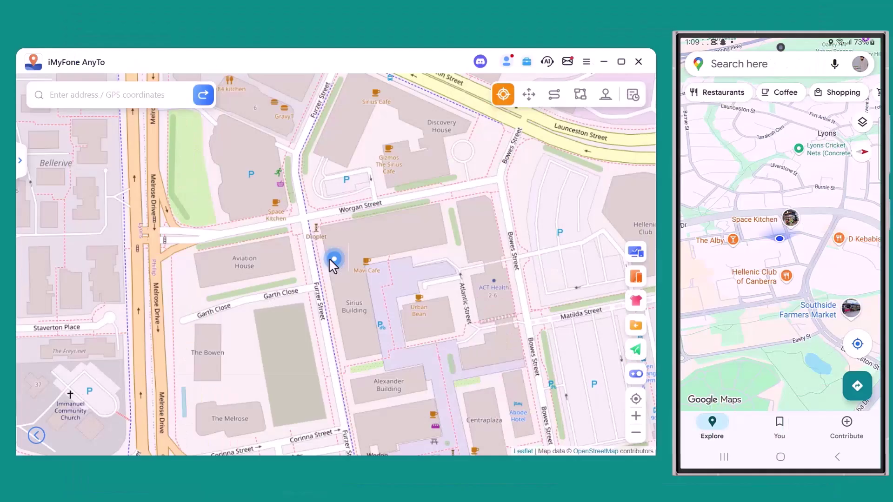
text(melb)
click(99, 122)
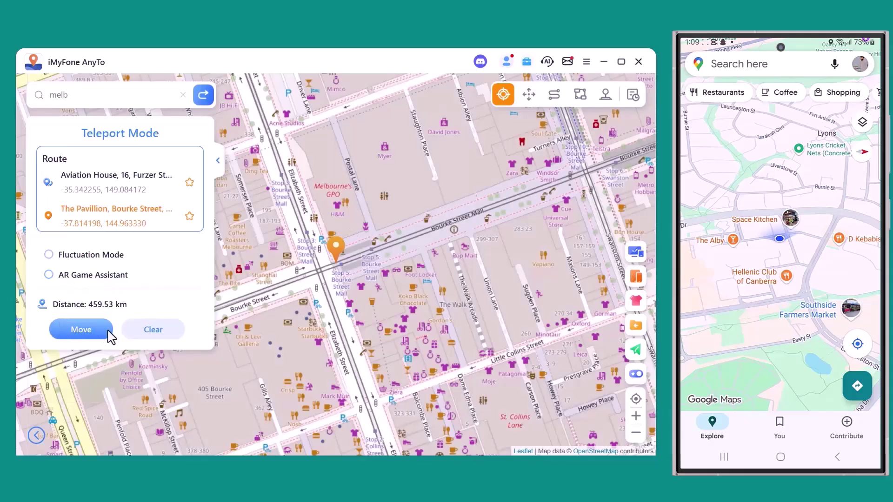
click(84, 332)
click(352, 264)
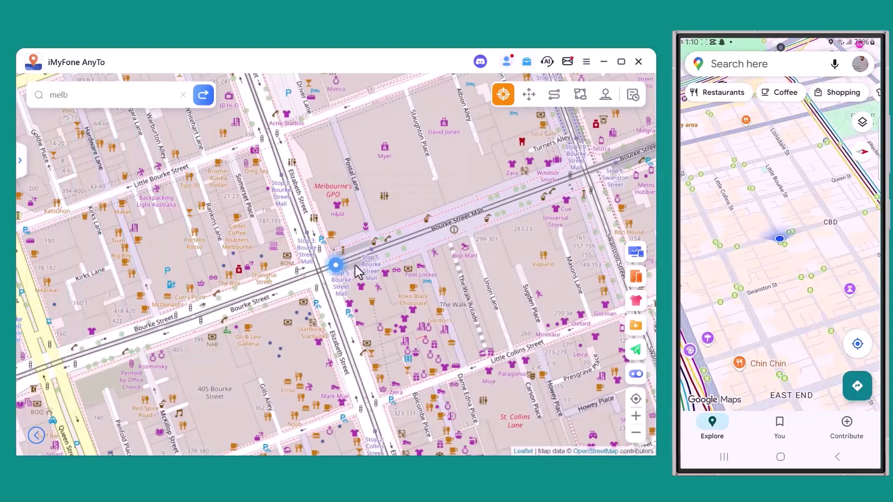
scroll(355, 264, up, 2)
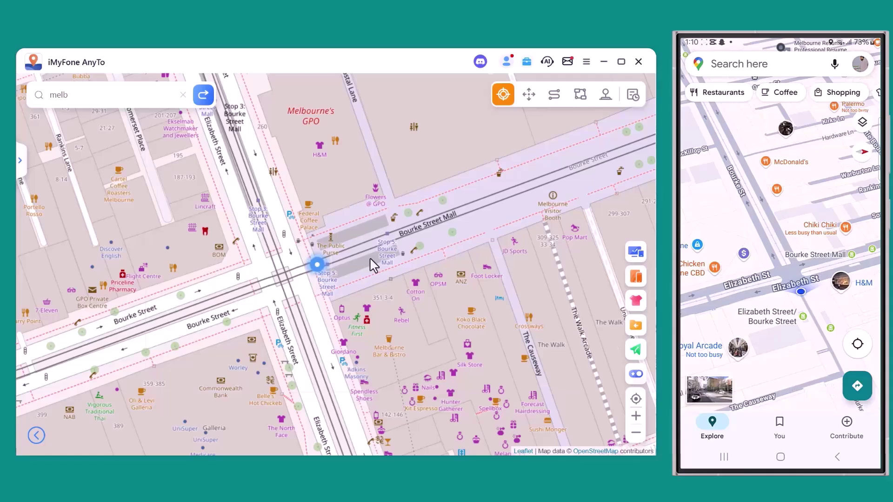
scroll(373, 265, down, 2)
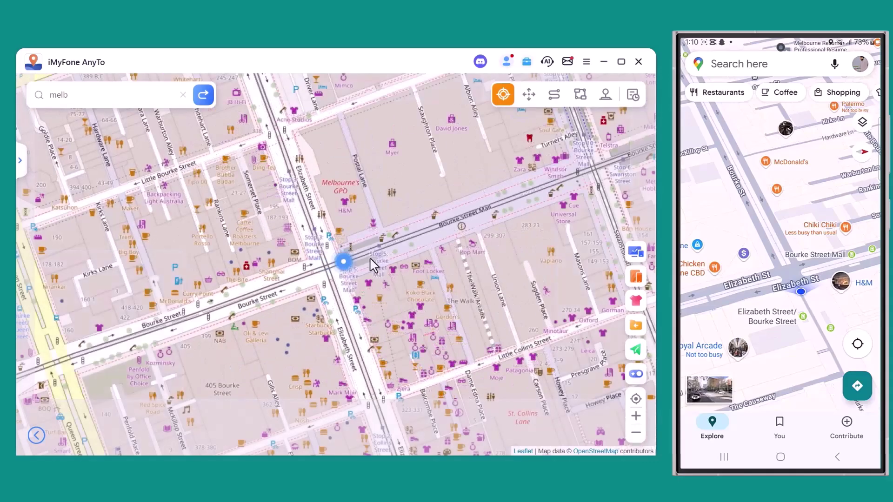
Jump-teleport to the Sundial in Flagstaff Gardens and end the jump route.
click(528, 95)
scroll(425, 235, down, 1)
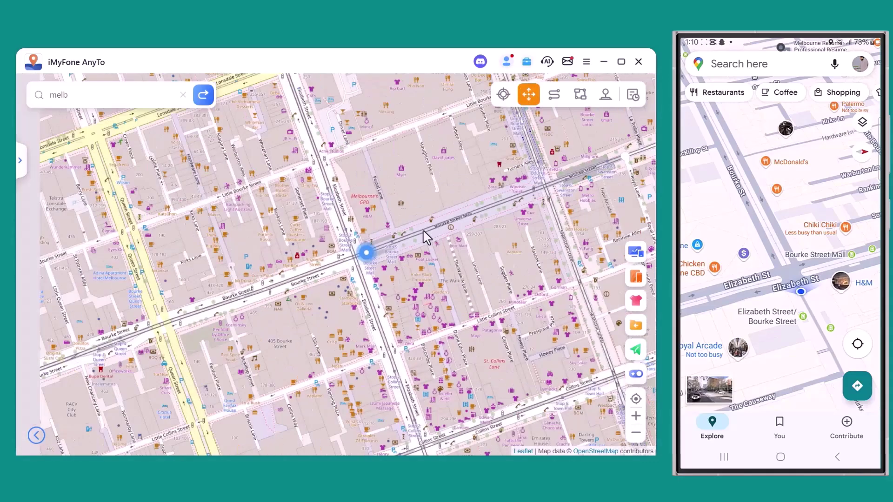
scroll(423, 230, down, 1)
drag(255, 249, 378, 289)
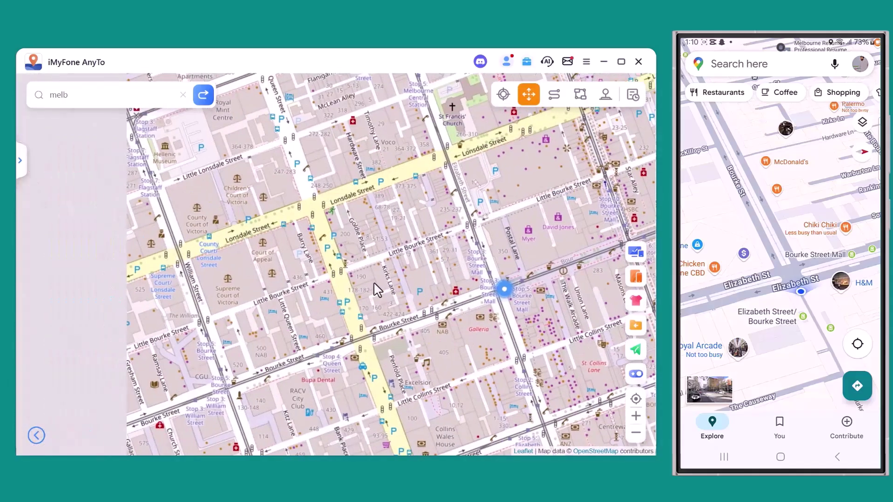
scroll(378, 289, down, 1)
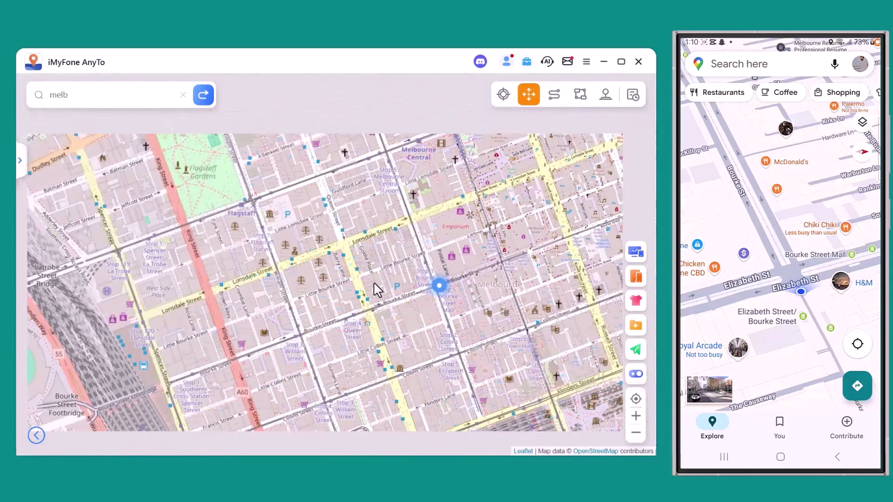
click(204, 172)
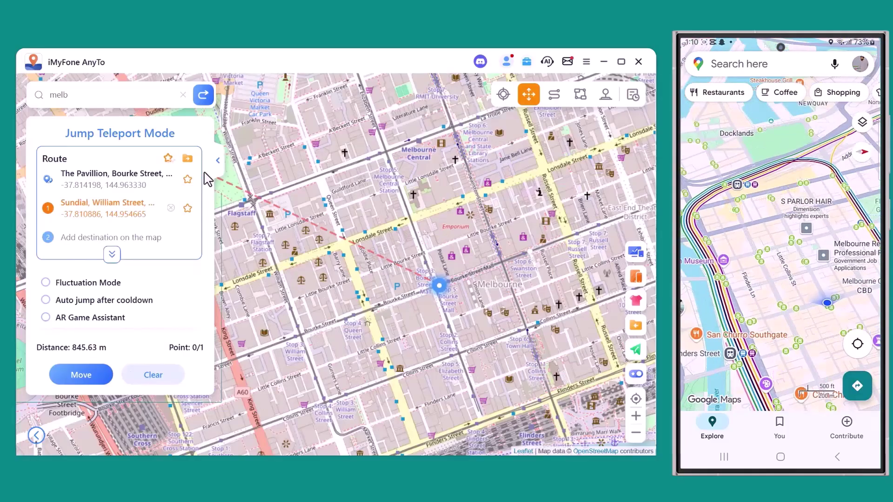
click(79, 372)
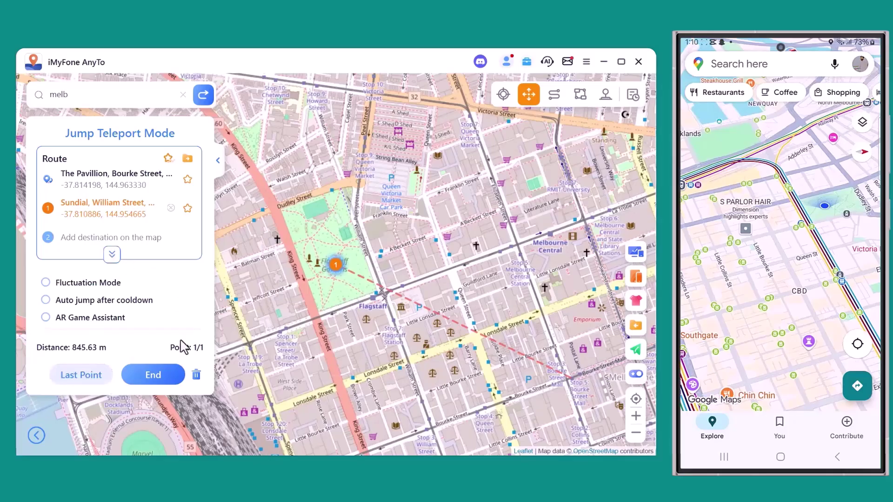
click(173, 381)
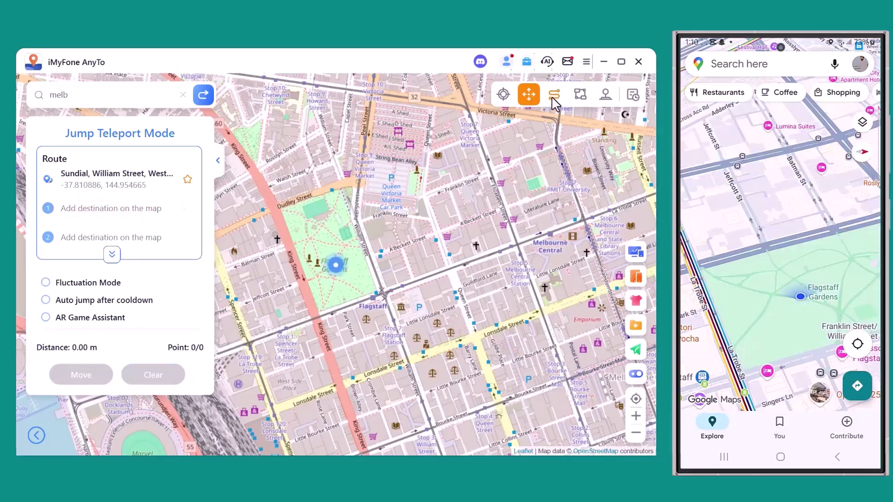
In Two-spot Mode, try destinations on La Trobe and Dudley Streets, then reset.
click(553, 96)
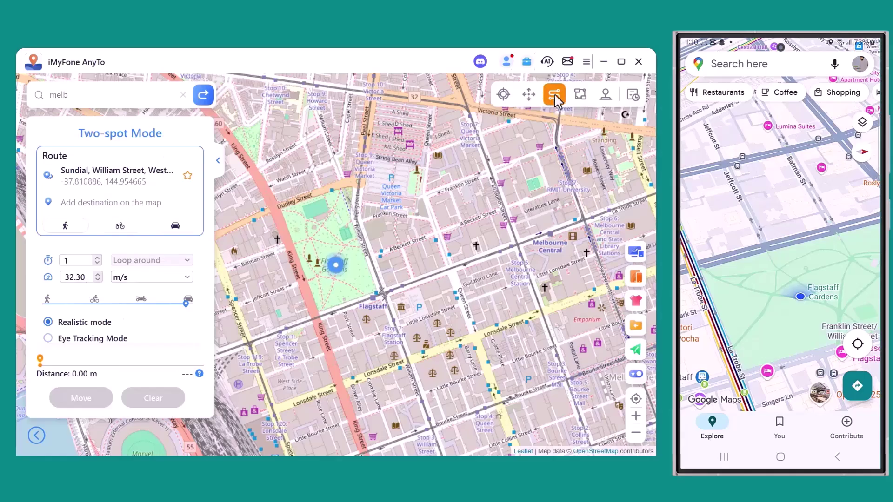
click(383, 298)
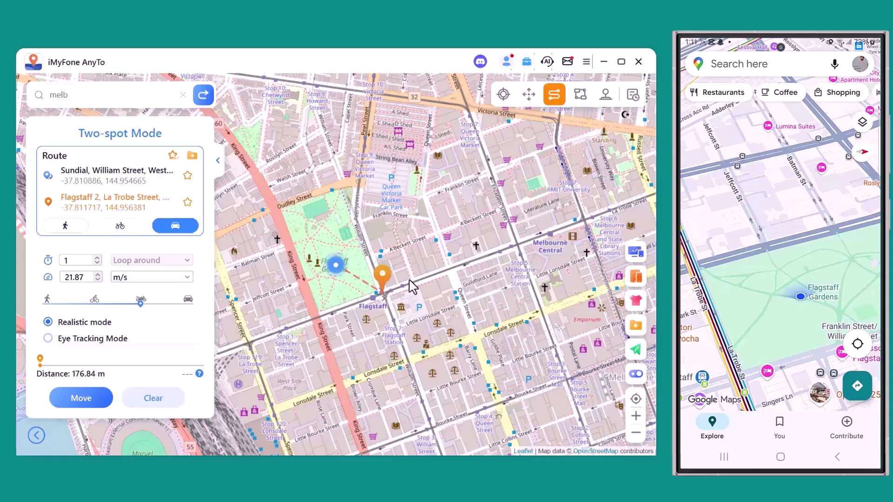
click(349, 190)
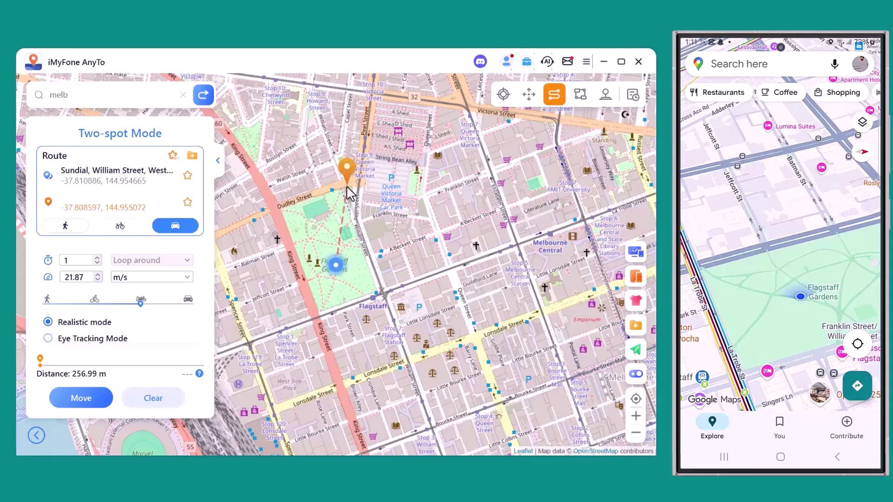
click(513, 246)
click(551, 98)
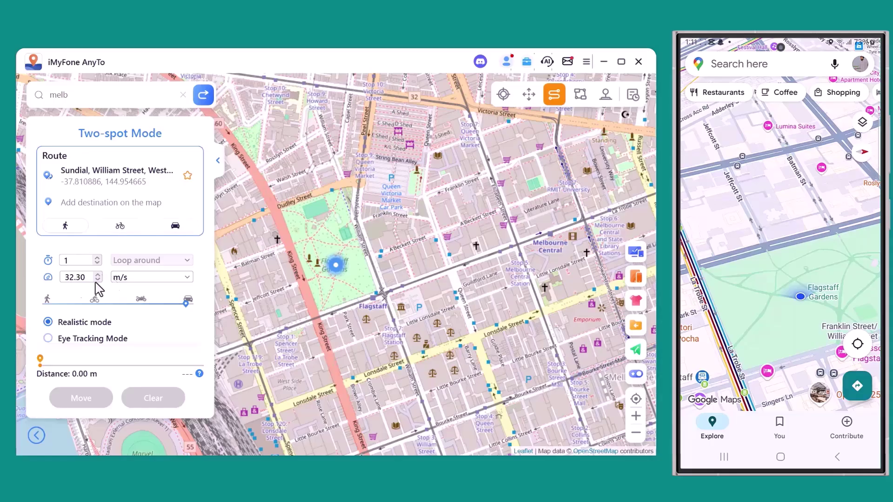
Set the Two-spot speed to the 21.87 m/s motorcycle preset.
click(96, 304)
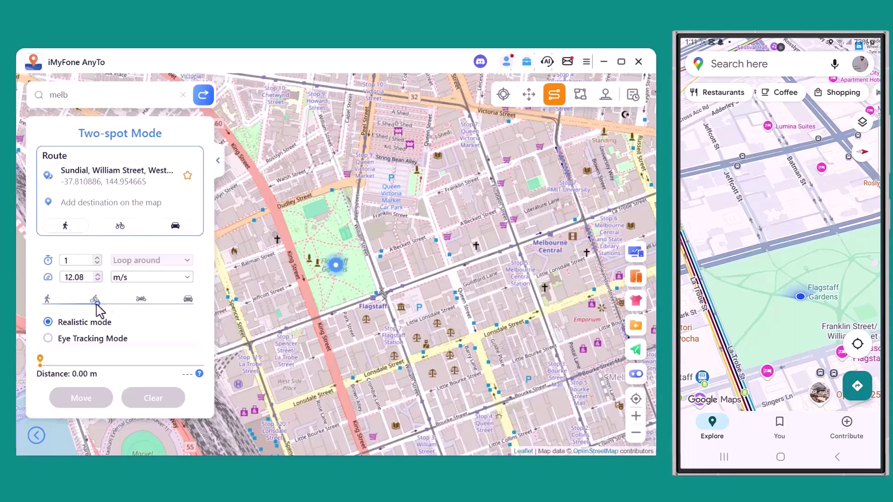
click(140, 304)
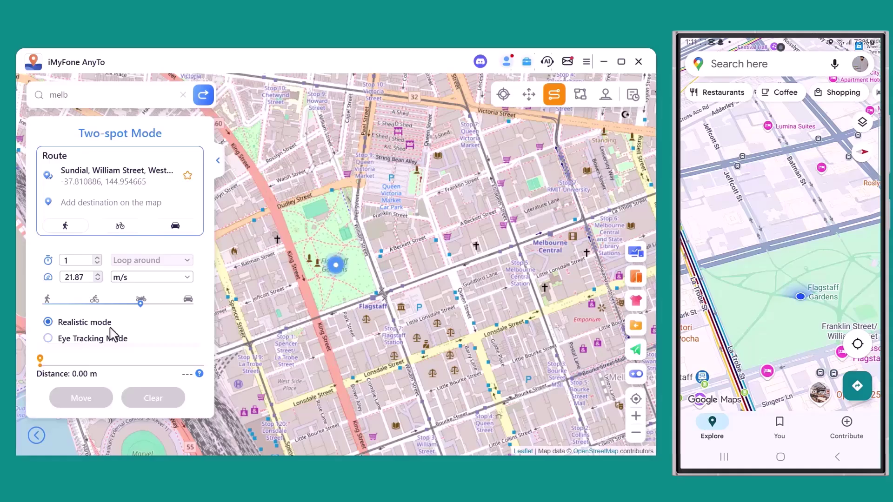
Move along a two-spot route to 369 Elizabeth Street, then switch to Multi-spot Mode.
click(514, 236)
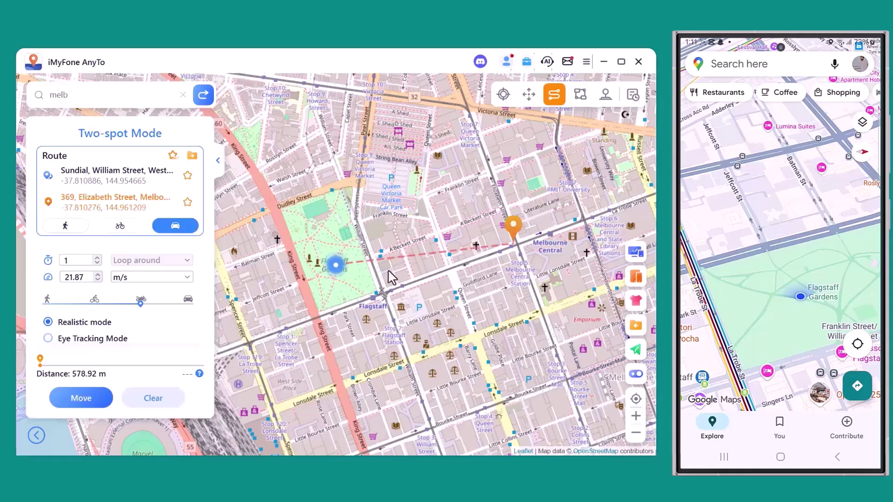
click(90, 396)
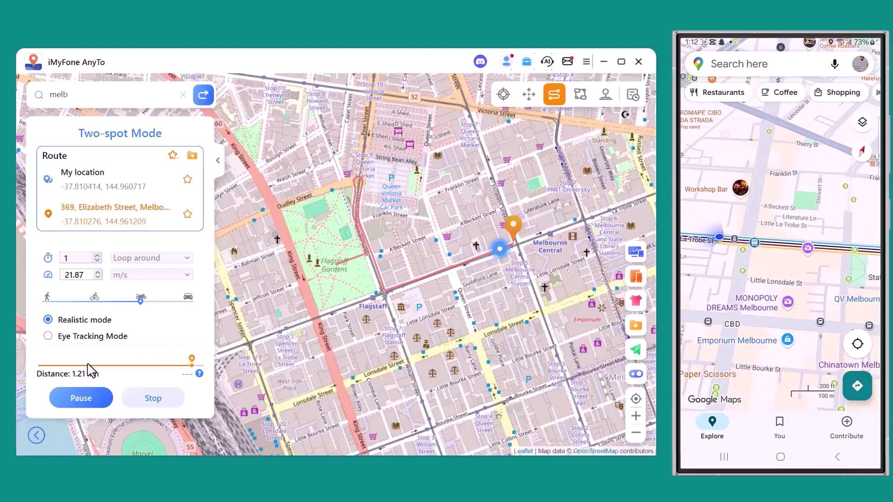
click(580, 94)
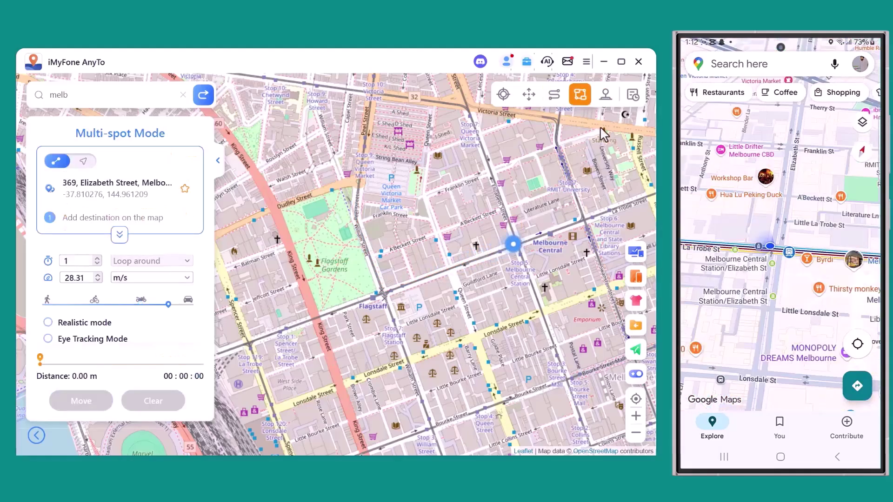
Add three spots north and east via State Library and Swanston Street, then loop back to 369 Elizabeth Street as a circle route.
click(492, 172)
click(556, 147)
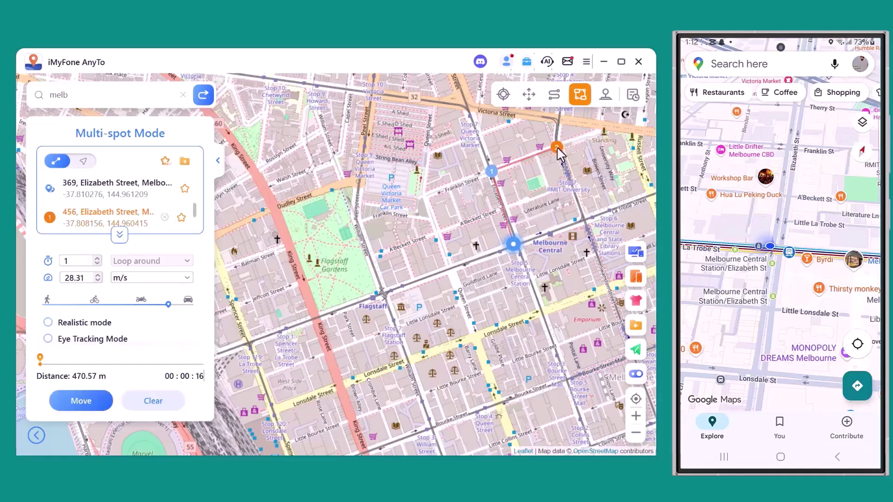
click(585, 217)
click(513, 245)
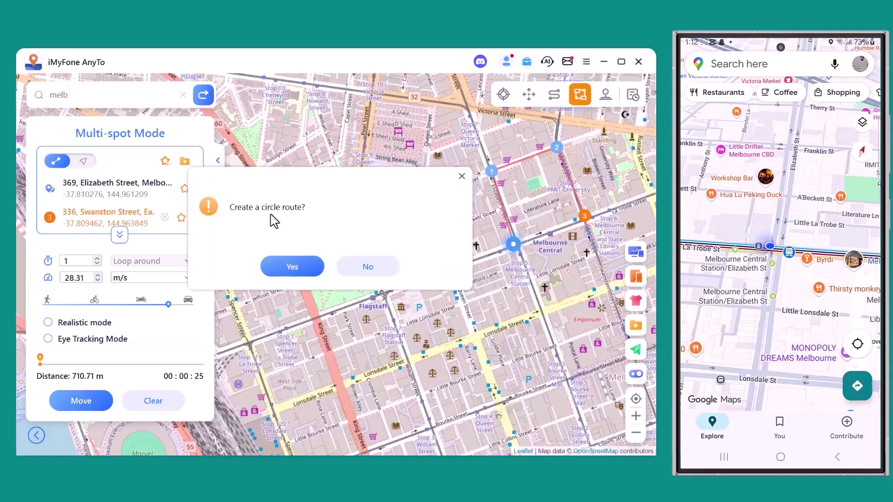
click(295, 272)
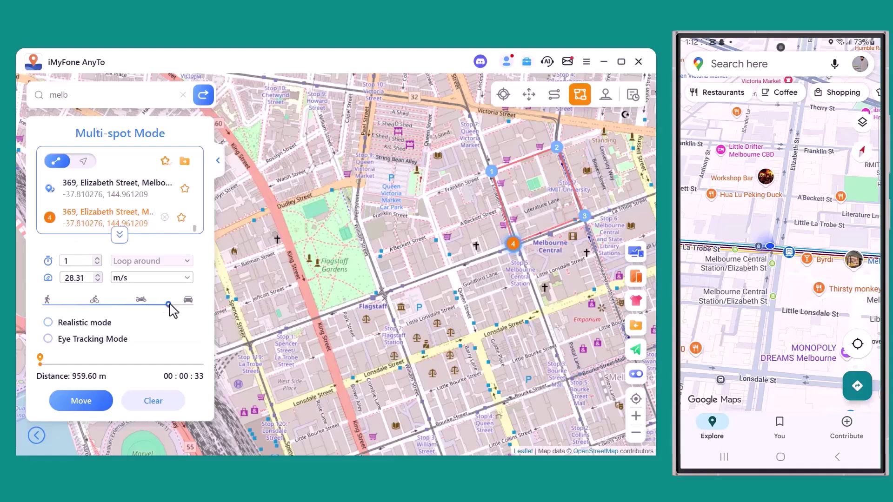
Set the movement speed to the maximum 33.20 m/s and run the circle route.
drag(168, 304, 180, 305)
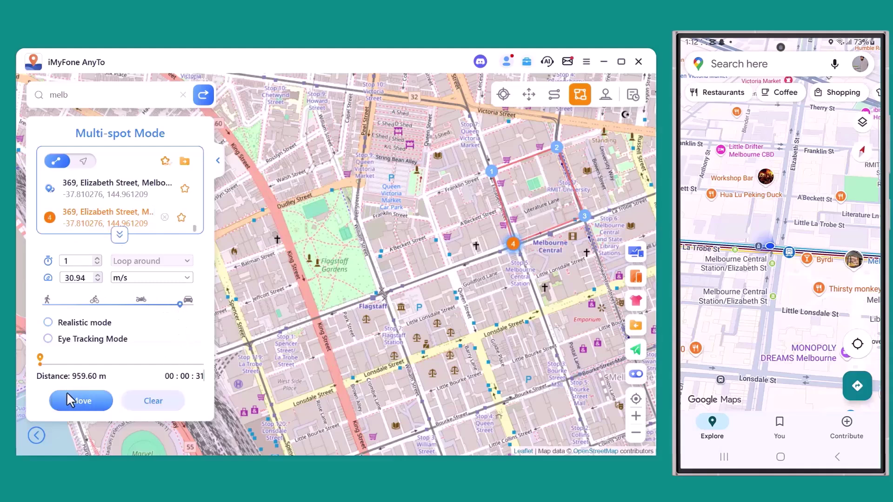
click(191, 304)
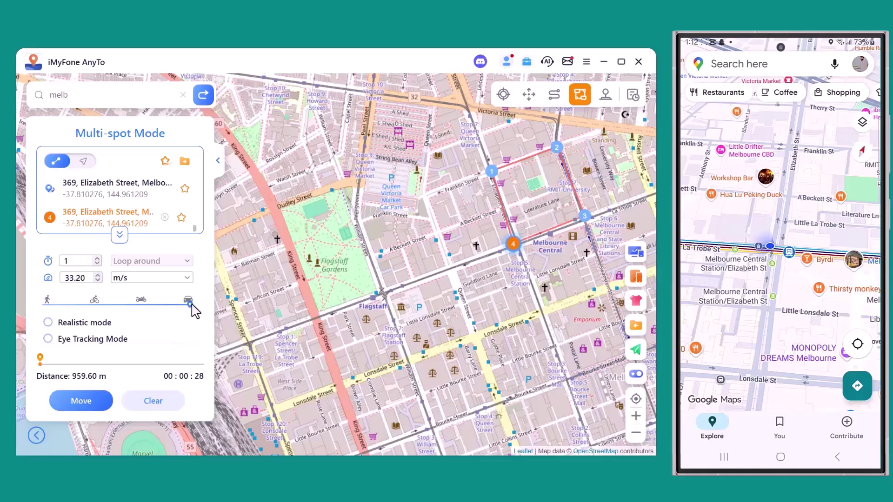
click(83, 403)
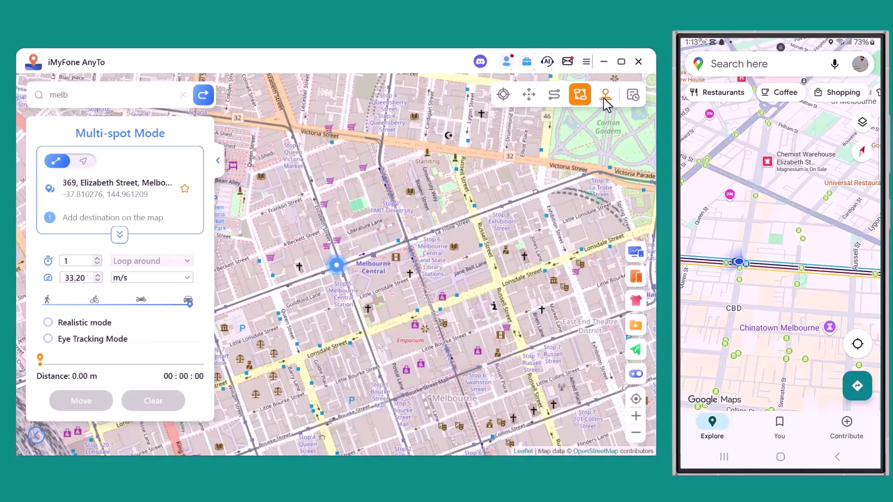
Switch to Joystick Mode and start joystick-controlled movement.
click(605, 96)
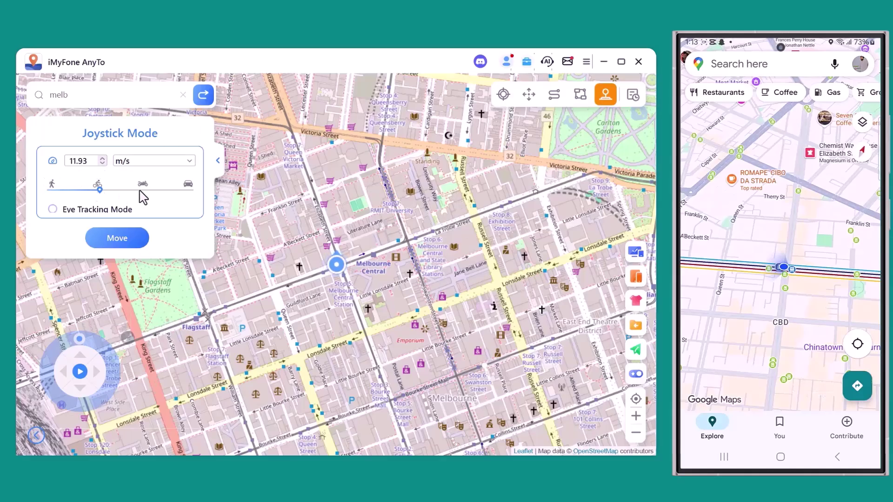
click(133, 241)
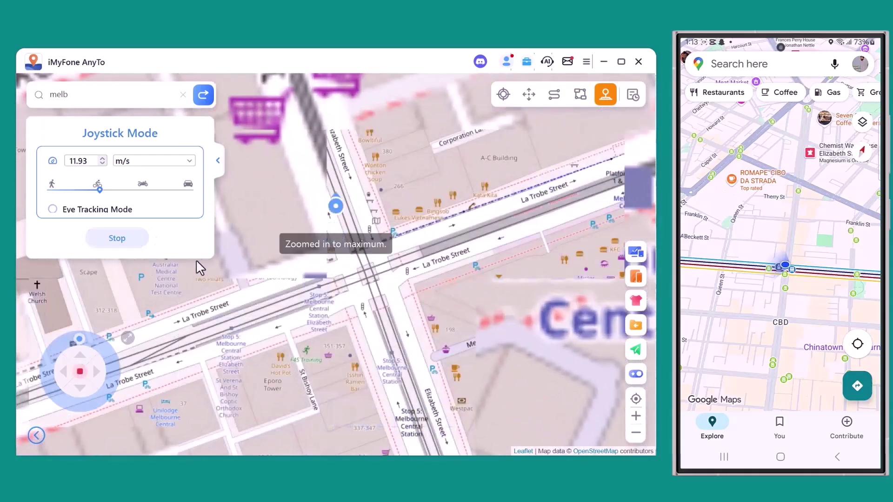
scroll(393, 205, down, 3)
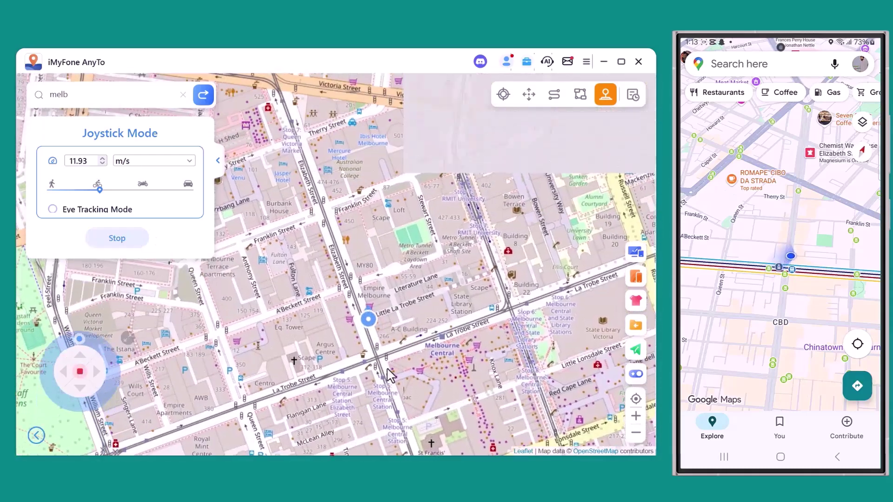
Steer the location north, then north-east and east toward the State Library on Swanston Street.
click(101, 372)
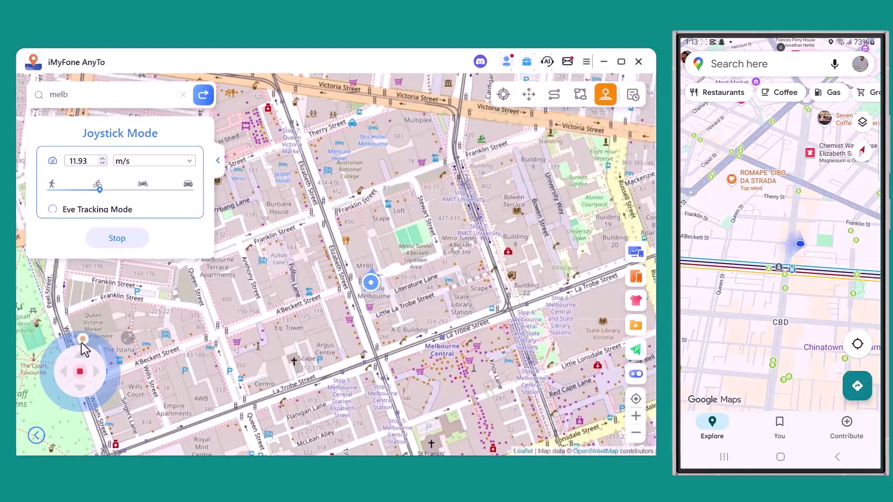
drag(83, 341, 110, 359)
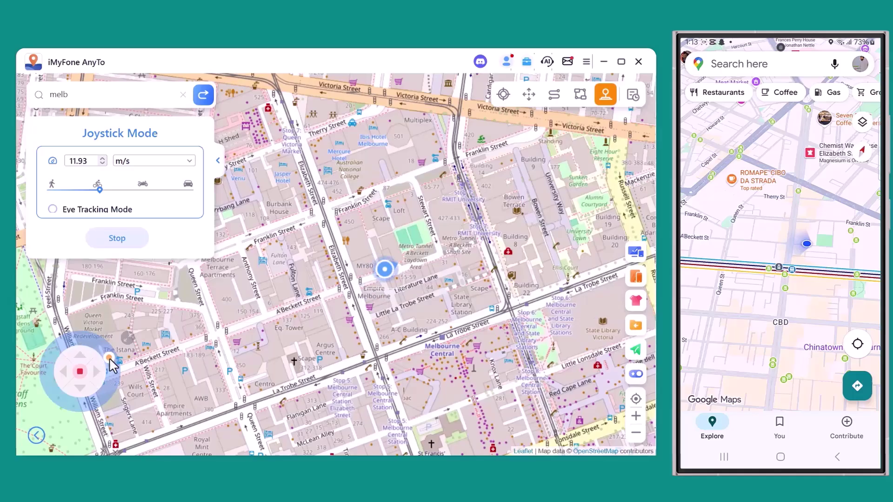
drag(444, 317, 350, 329)
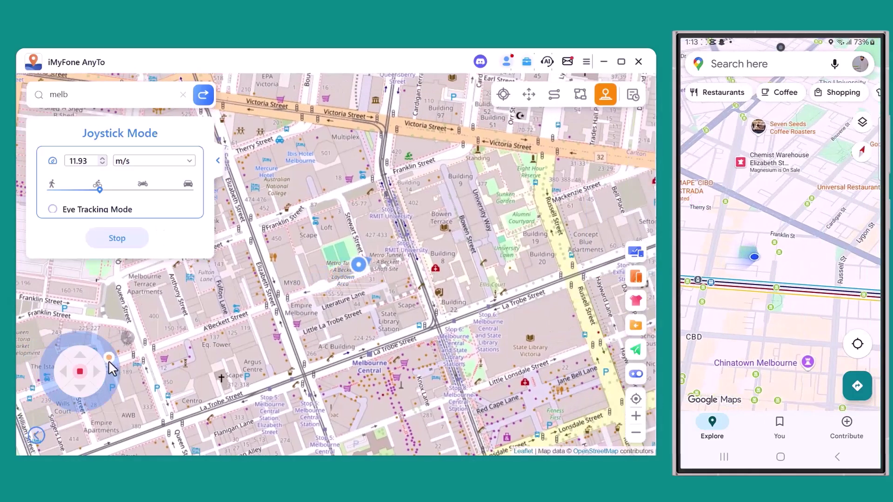
drag(108, 359, 114, 371)
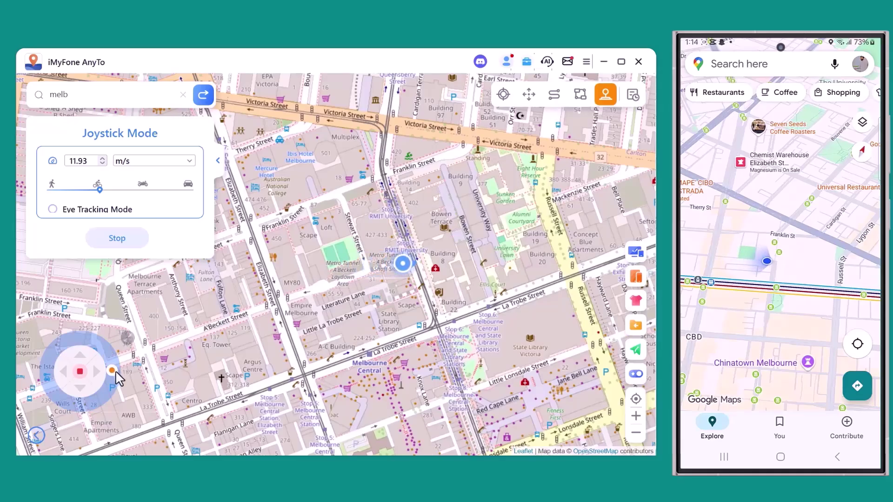
mouse_move(114, 371)
mouse_down()
mouse_move(113, 399)
mouse_move(90, 404)
mouse_up()
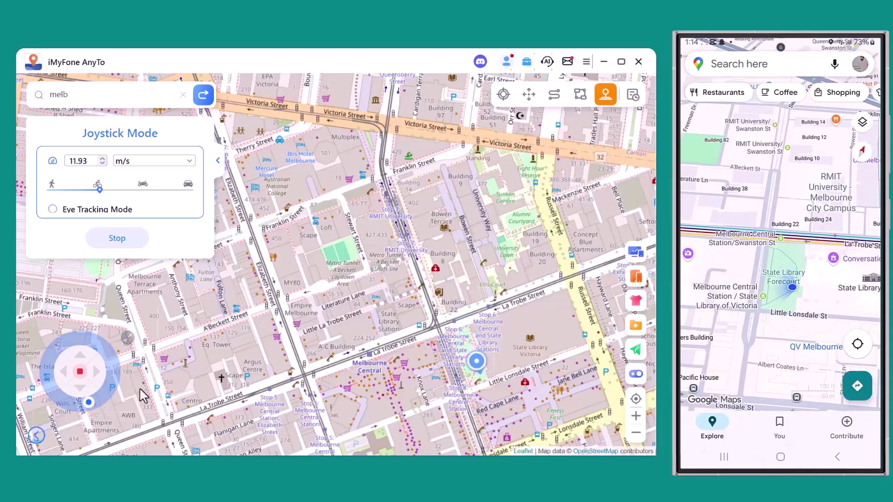
Stop the joystick movement.
click(129, 243)
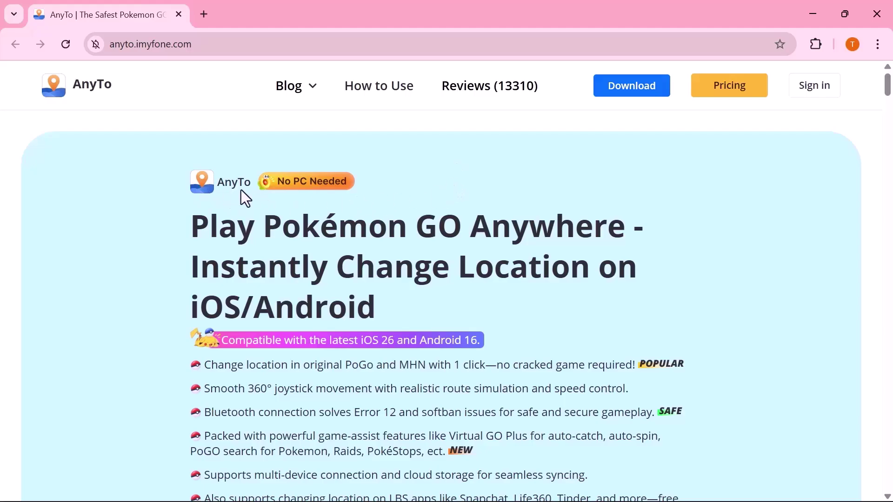
Scroll the AnyTo homepage down to the Jump Teleport, Two-spot, Multi-spot and GPS Joystick modes section.
scroll(361, 225, down, 3)
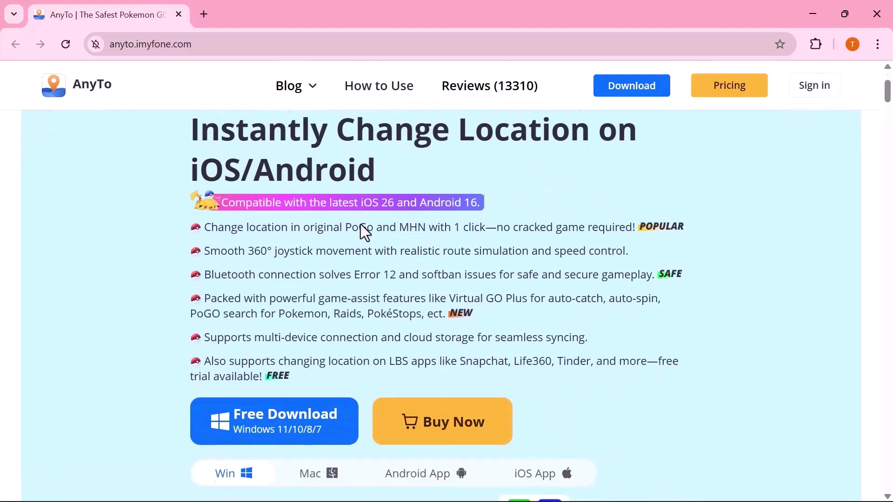
scroll(361, 225, down, 2)
scroll(361, 224, down, 5)
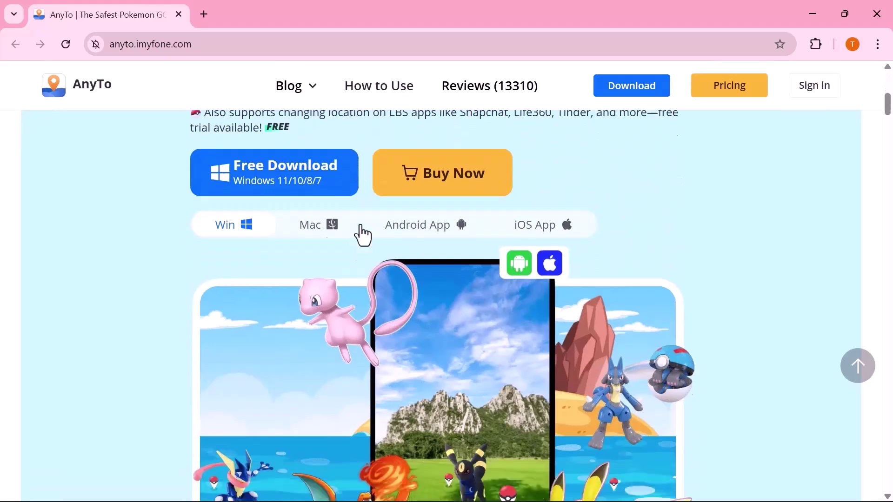
scroll(361, 225, down, 8)
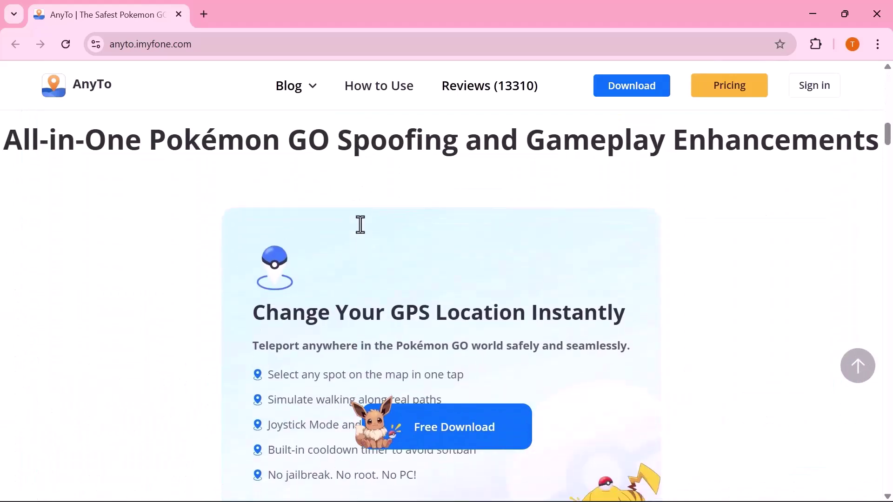
scroll(361, 224, down, 3)
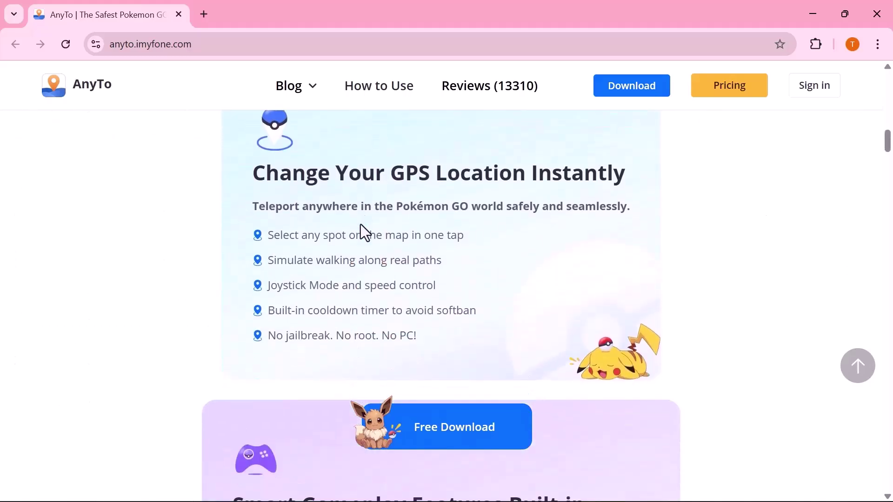
scroll(362, 225, down, 6)
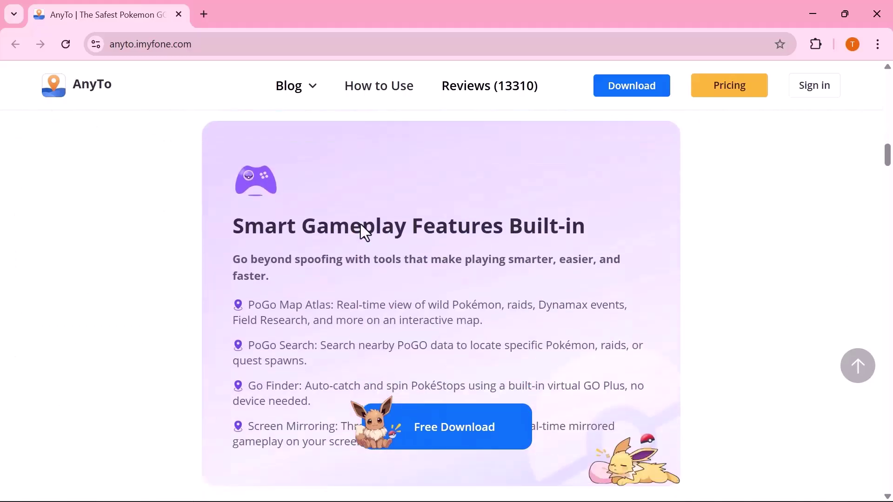
scroll(361, 224, down, 10)
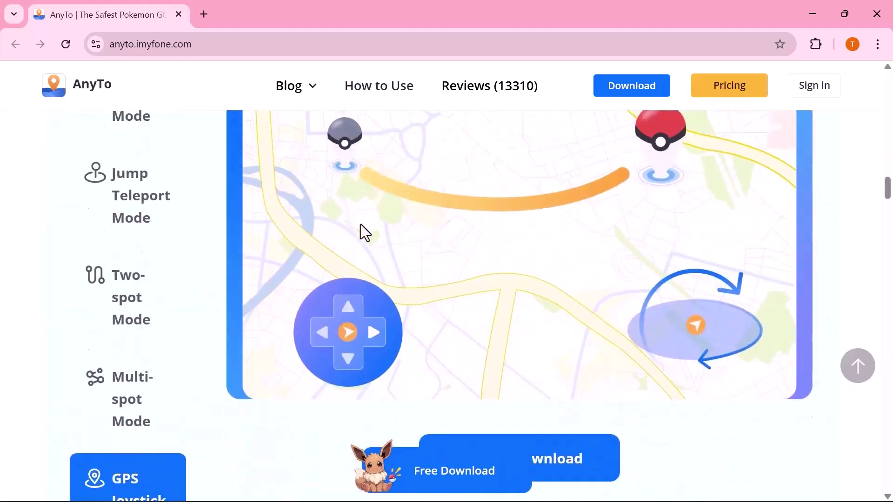